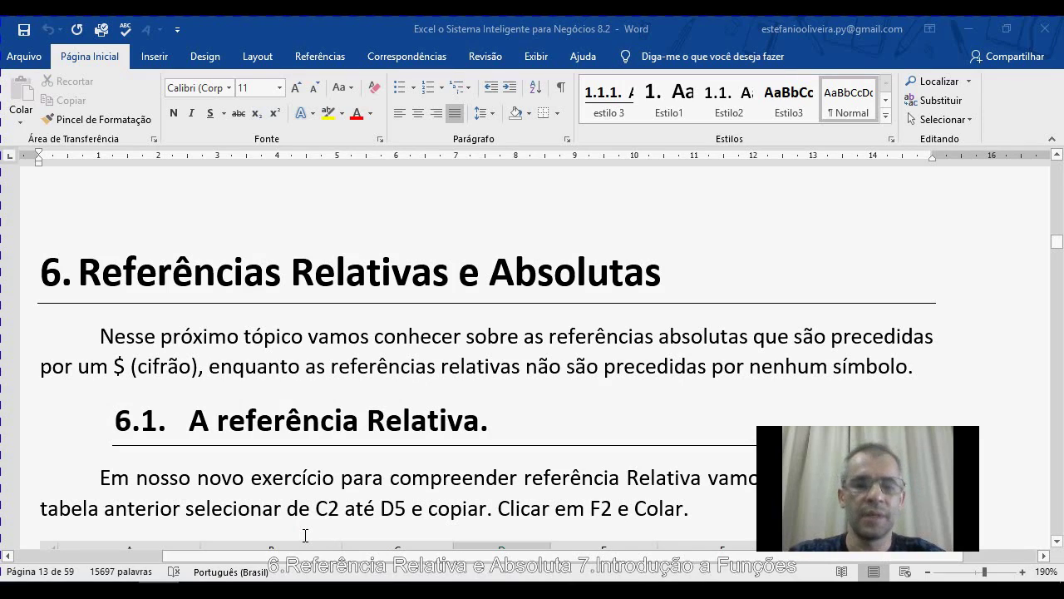
- Switch to the Excel workbook and enter the formula =B1*A2 in cell B2 of the multiplication table on Planilha1
key("alt+Tab")
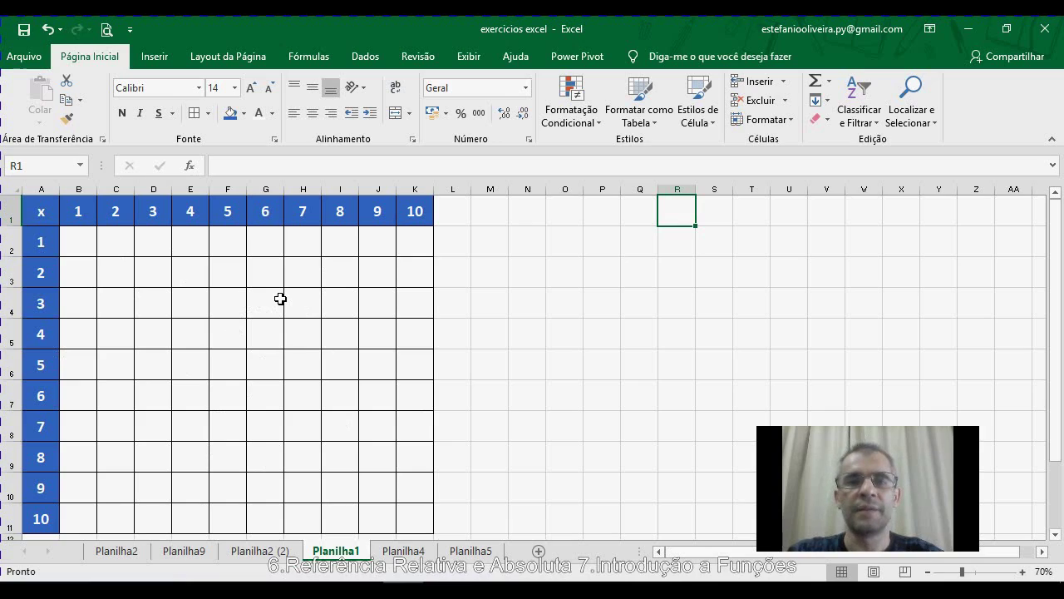
left_click(80, 244)
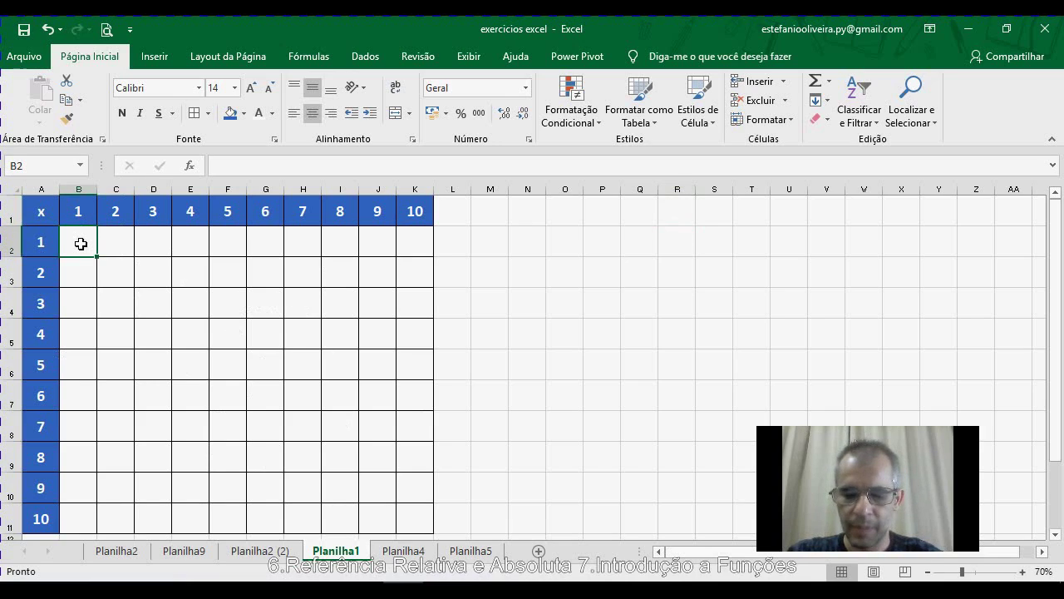
type("=")
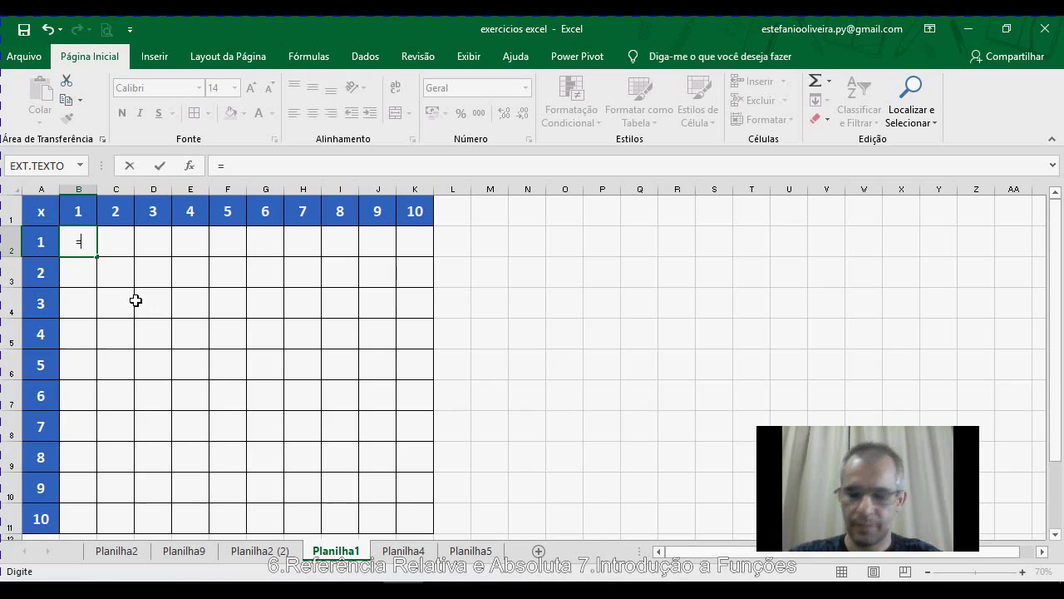
key("Up")
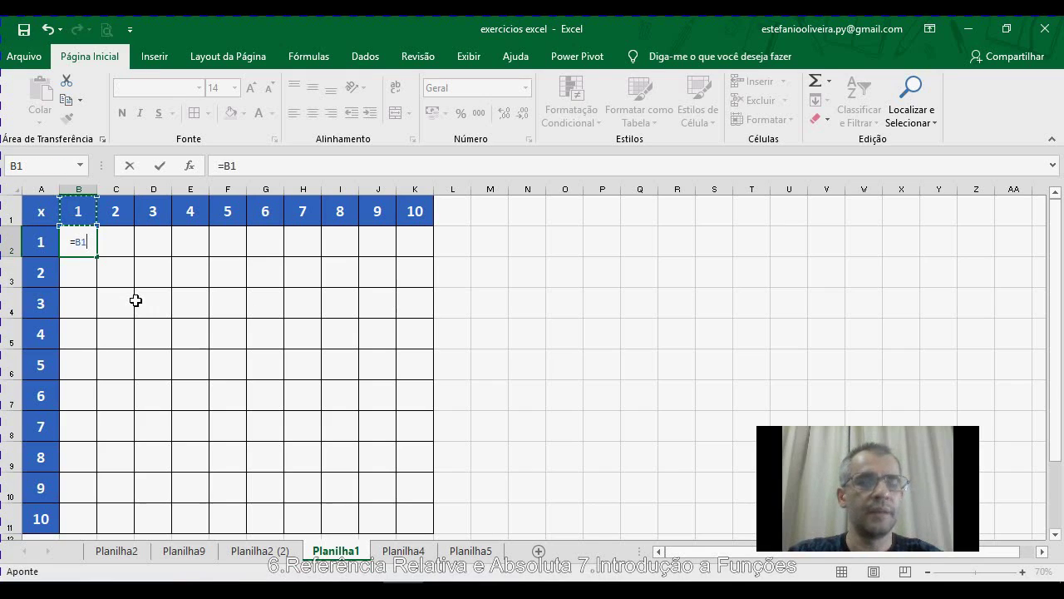
type("*")
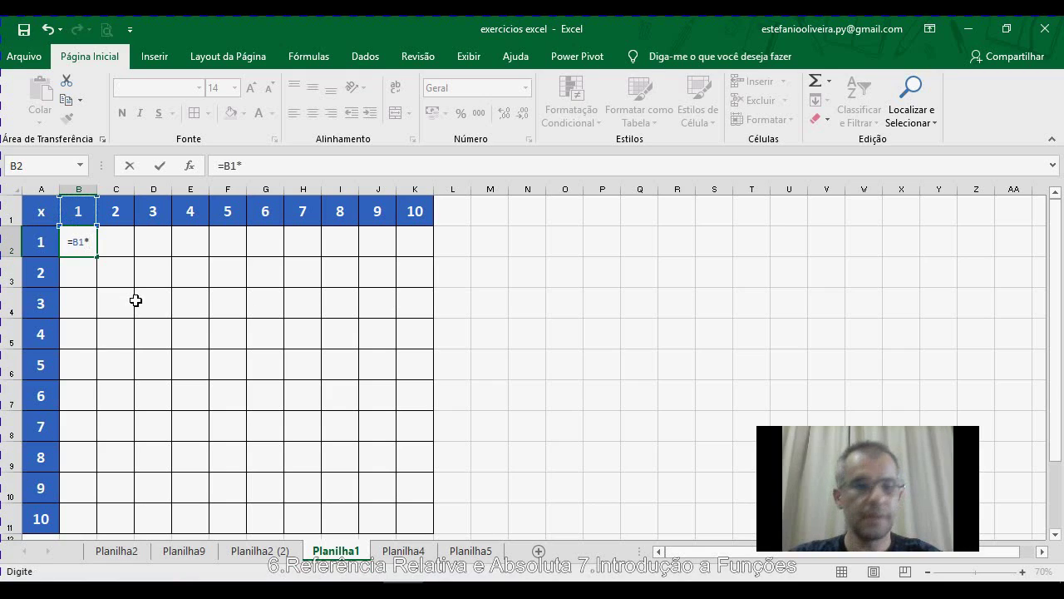
key("Left")
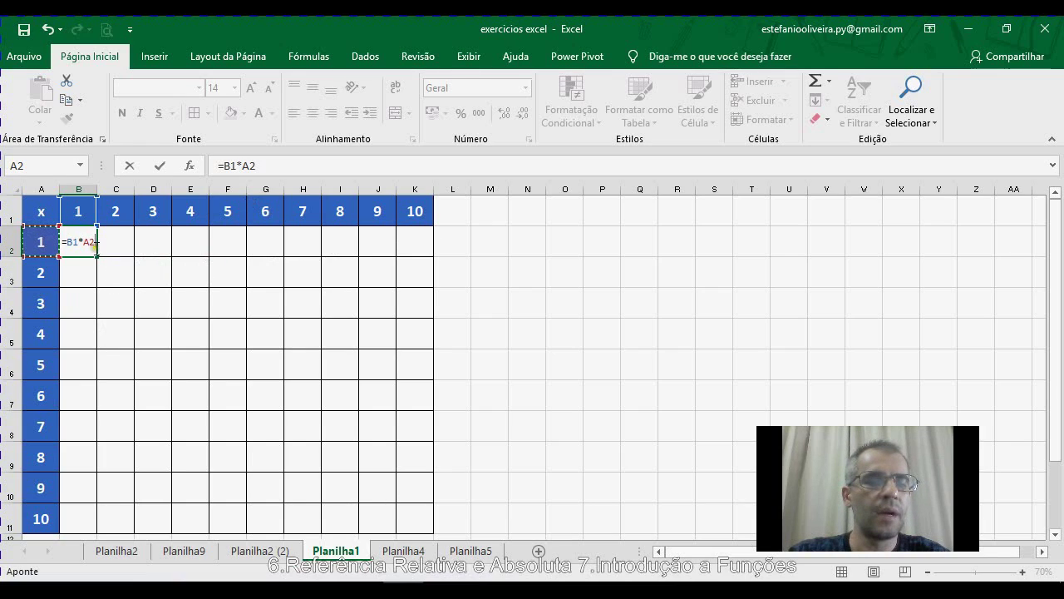
key("Return")
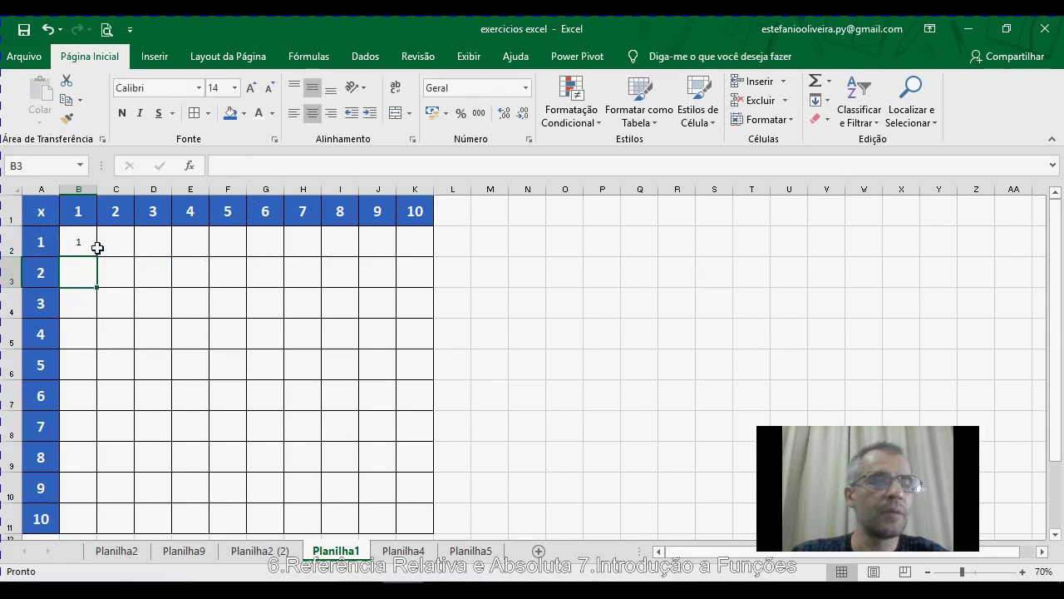
- Fill the B2 formula across row 2 to K2 and inspect the cell references in B2, C2 and D2
left_click(72, 246)
left_click_drag(96, 256, 415, 242)
key("F2")
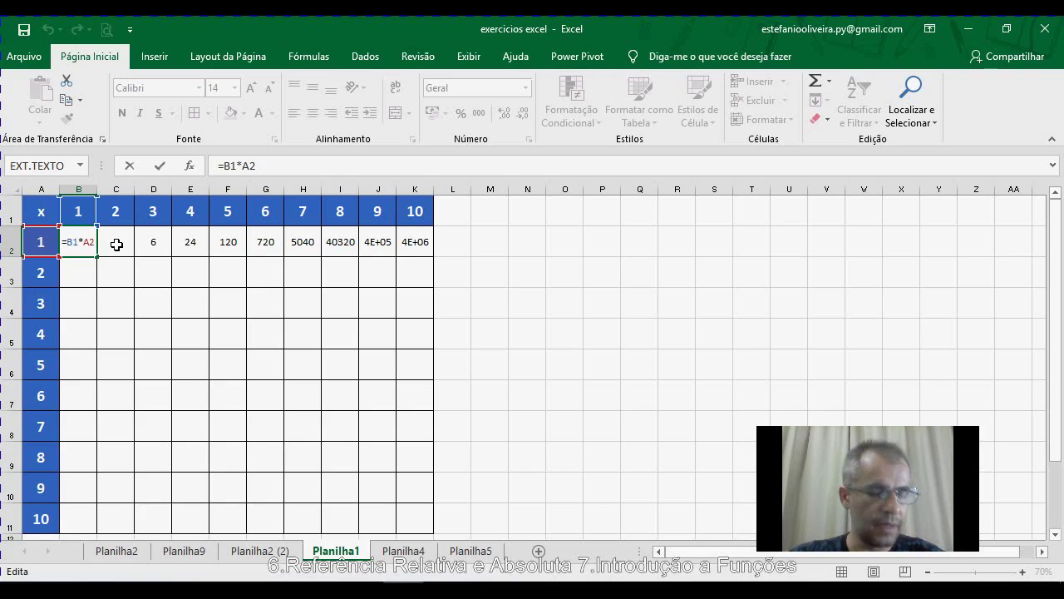
left_click(116, 244)
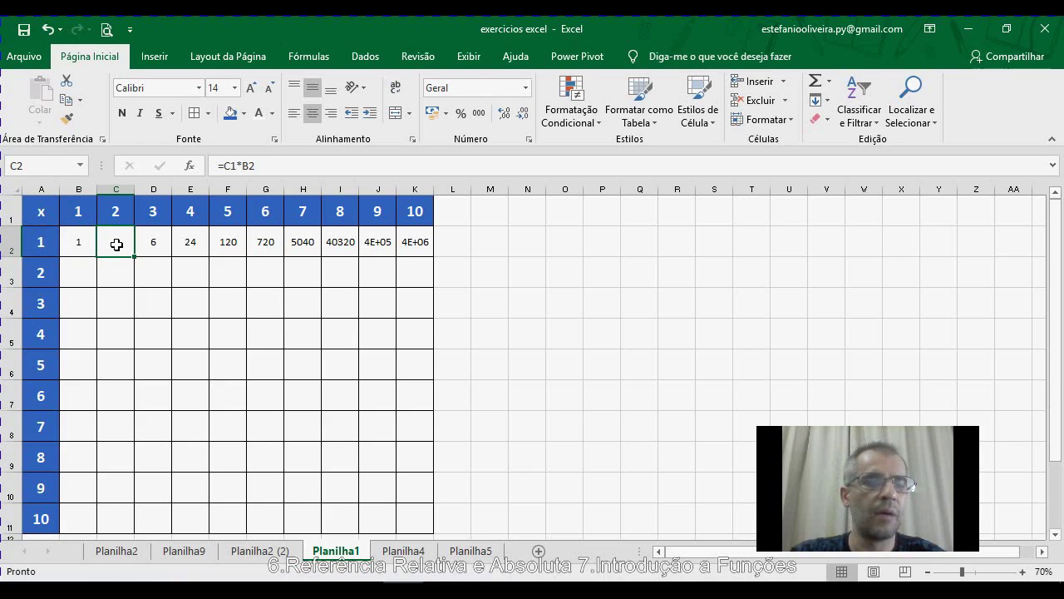
key("F2")
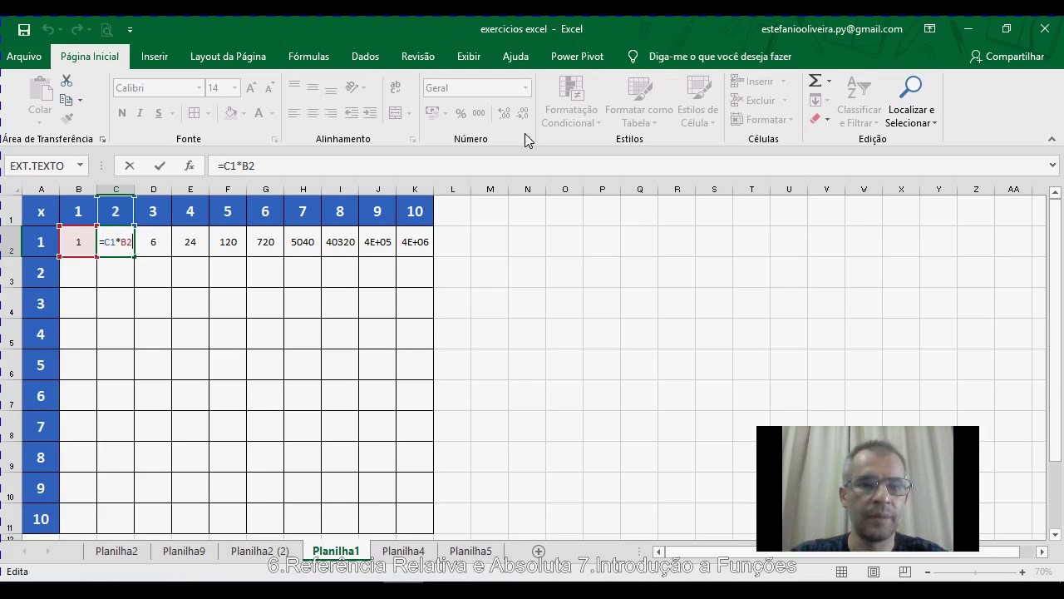
key("Tab")
key("F2")
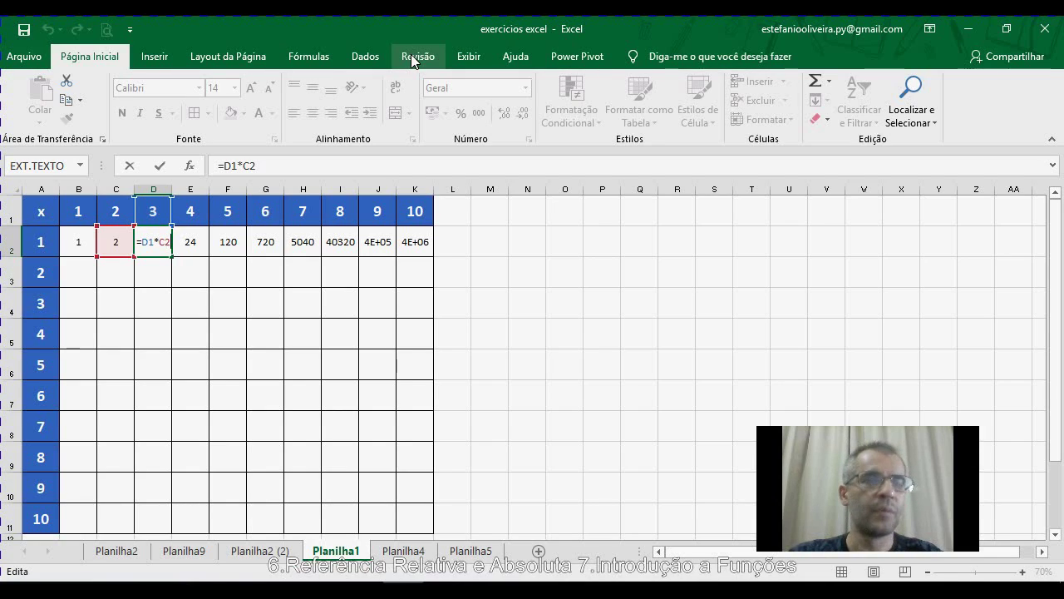
- Change the B2 formula to =B1*$A2 and fill it across row 2 to K2
left_click(81, 239)
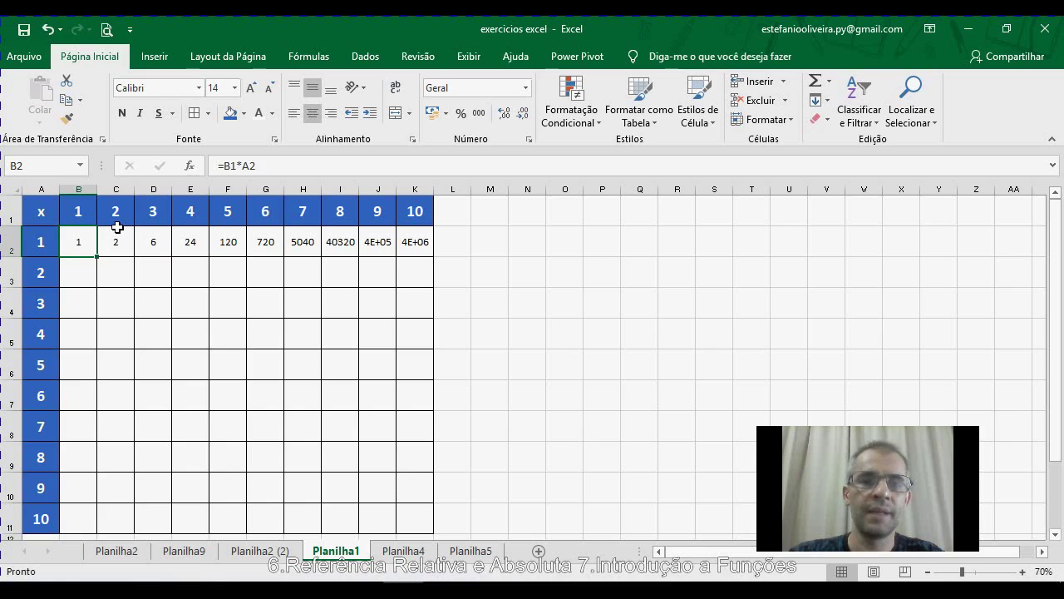
left_click(241, 169)
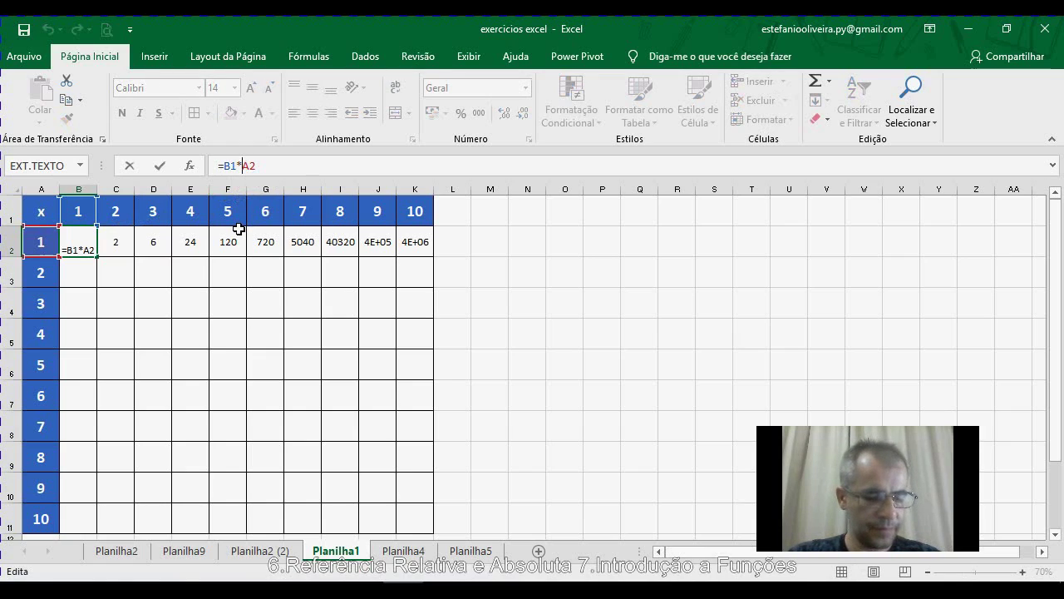
type("$")
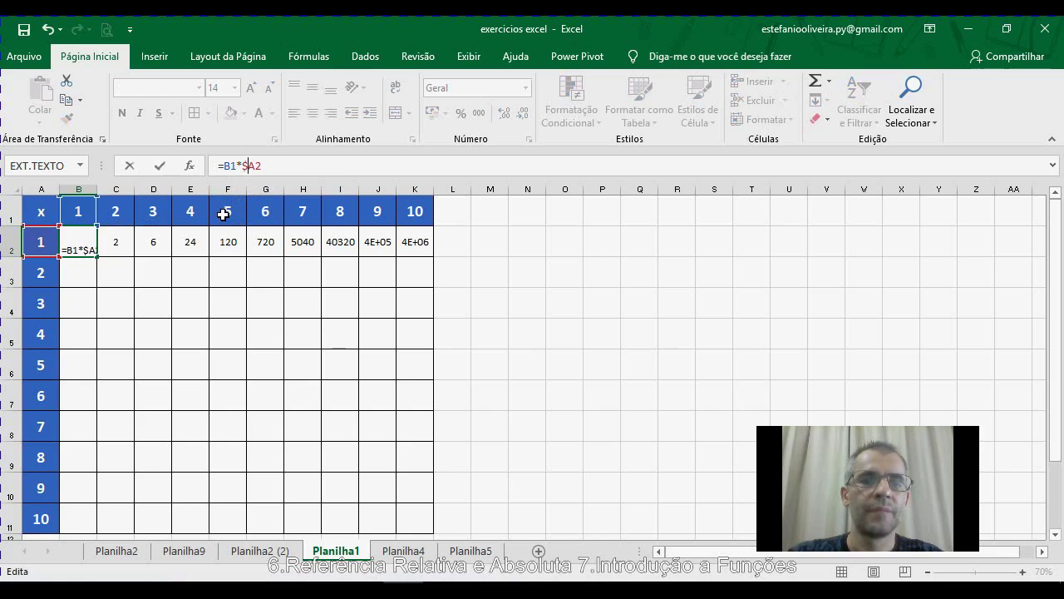
key("Return")
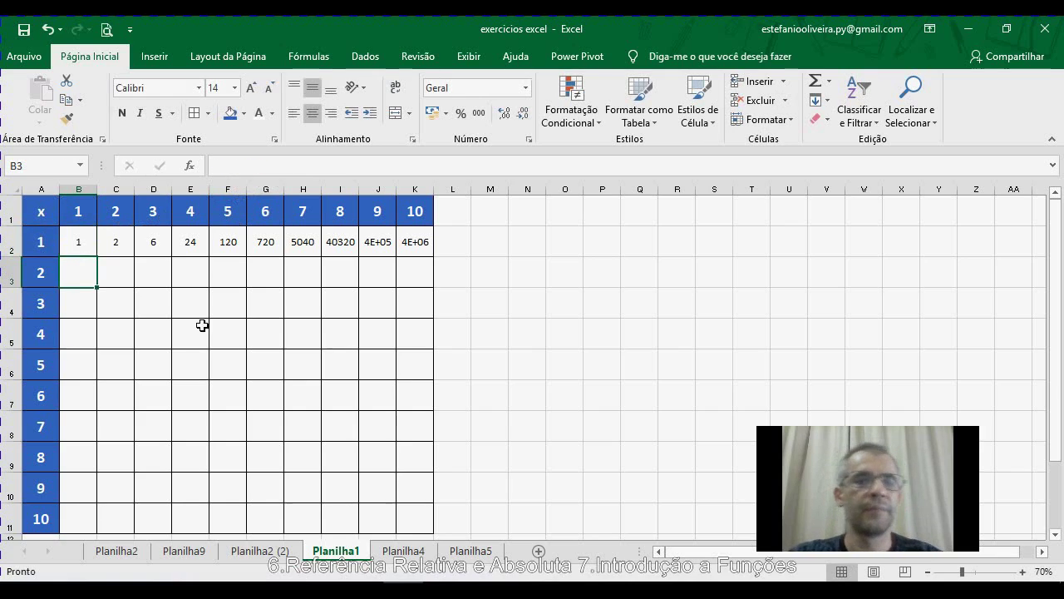
left_click(75, 240)
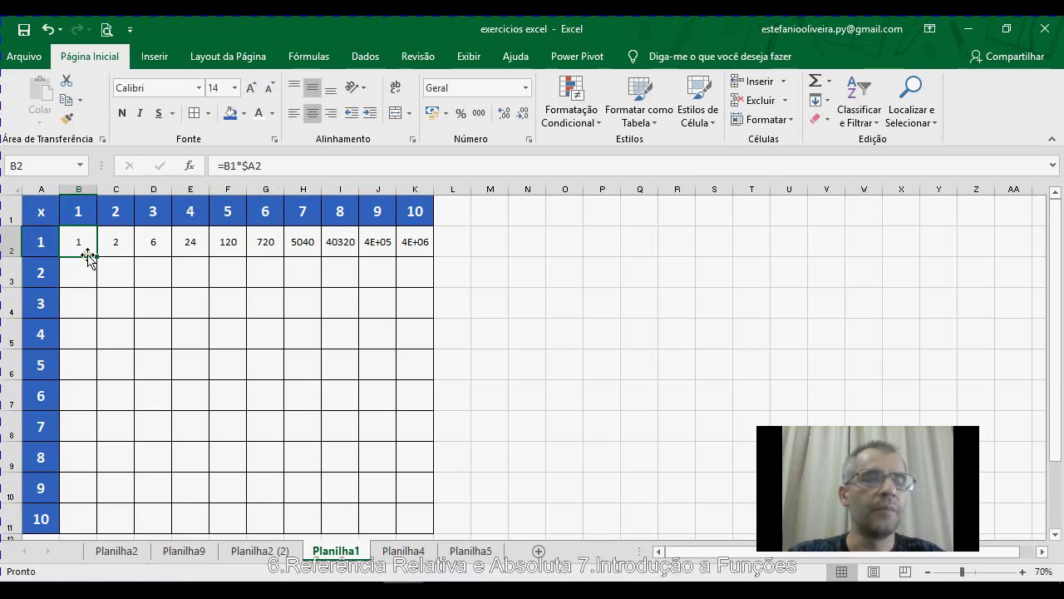
left_click_drag(96, 255, 418, 255)
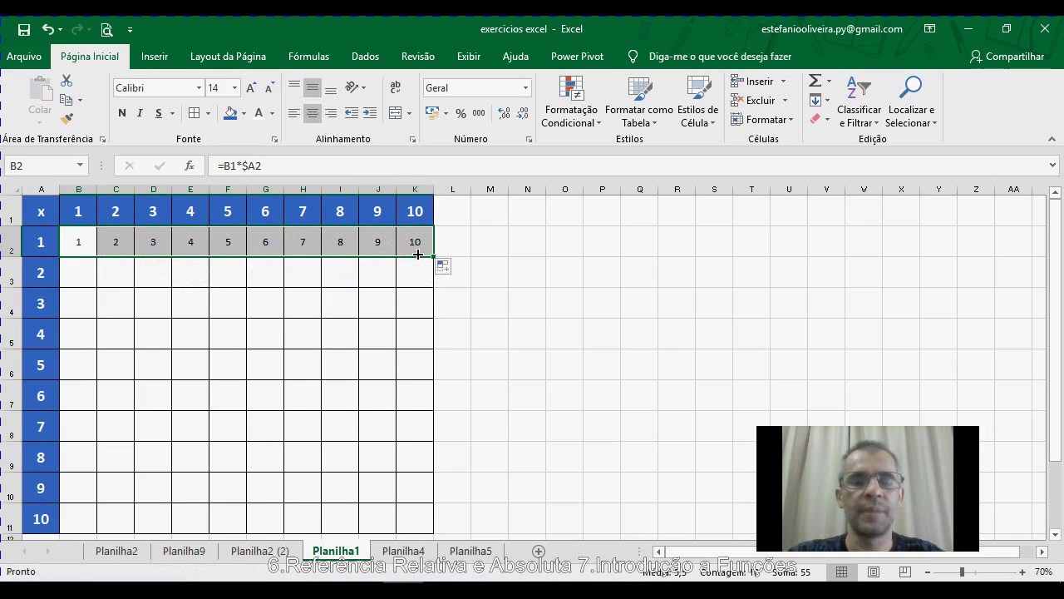
- Examine the formula references cell by cell along row 2, from B2 to K2
left_click(79, 242)
double_click(82, 244)
key("Tab")
key("F2")
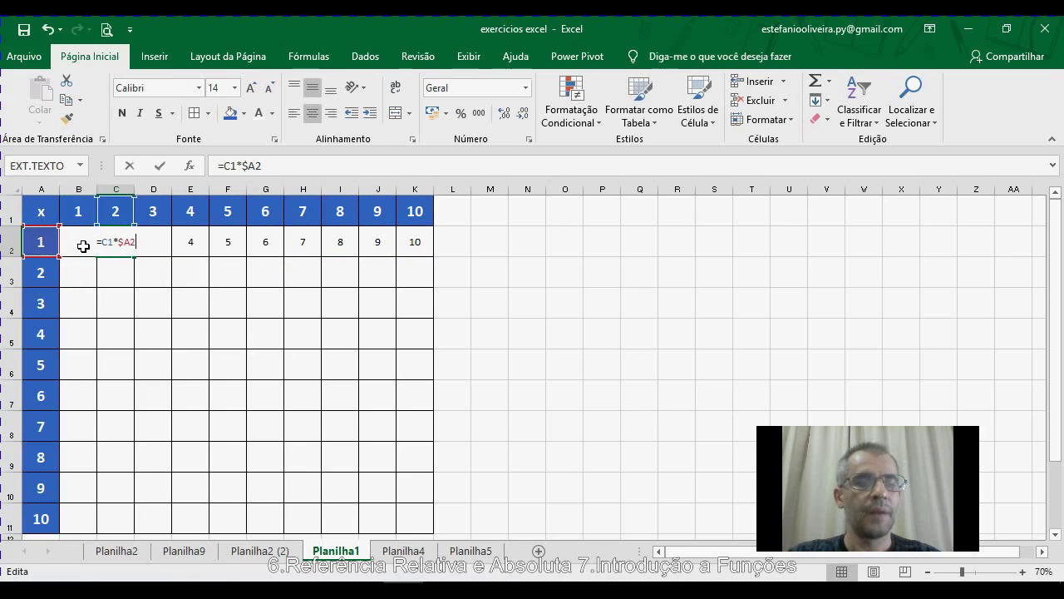
key("Tab")
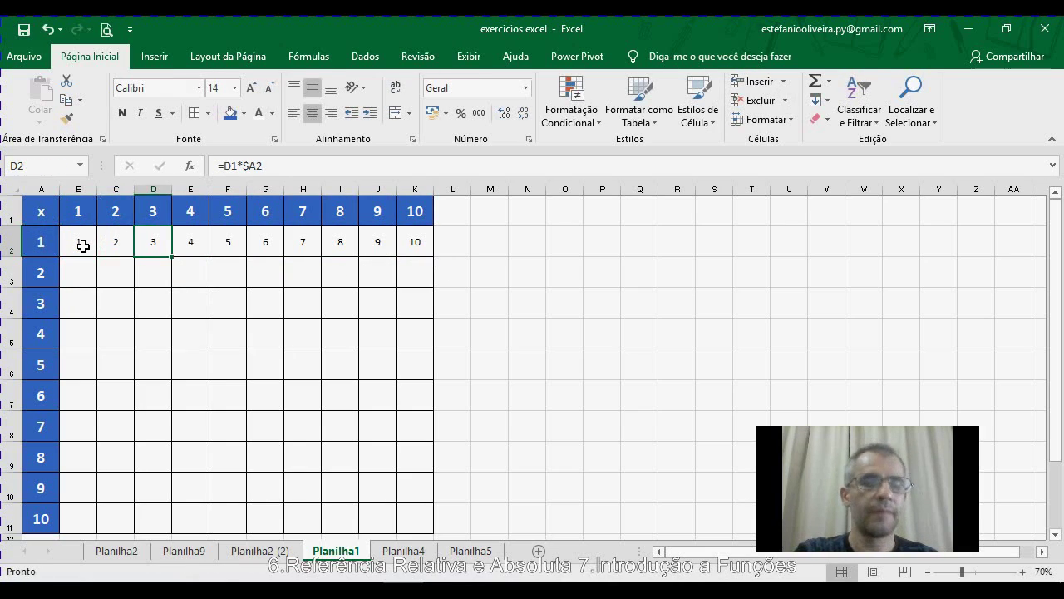
key("F2")
key("Tab")
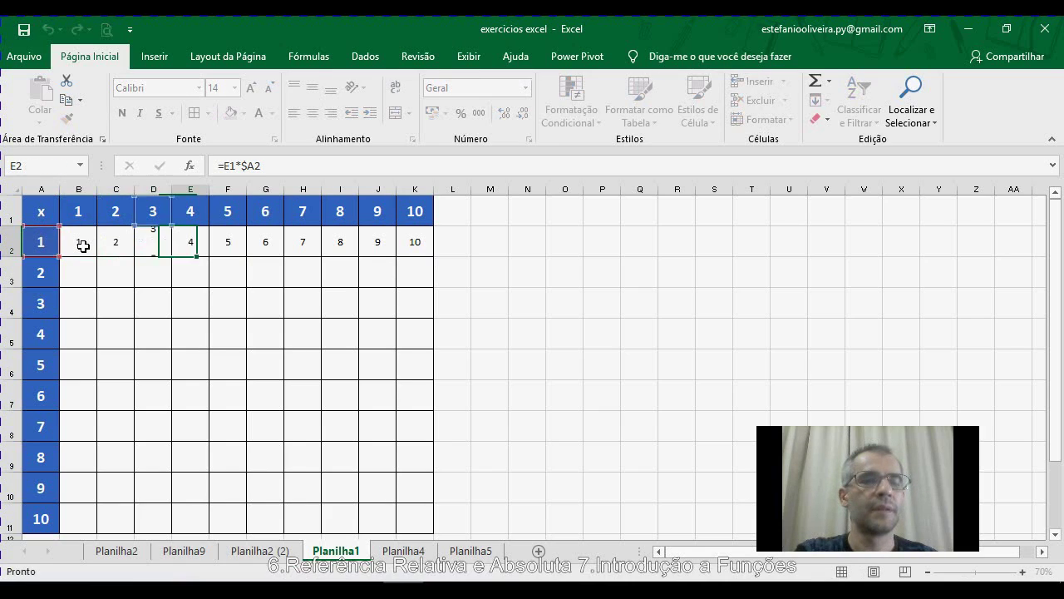
key("F2")
key("Tab")
key("F2")
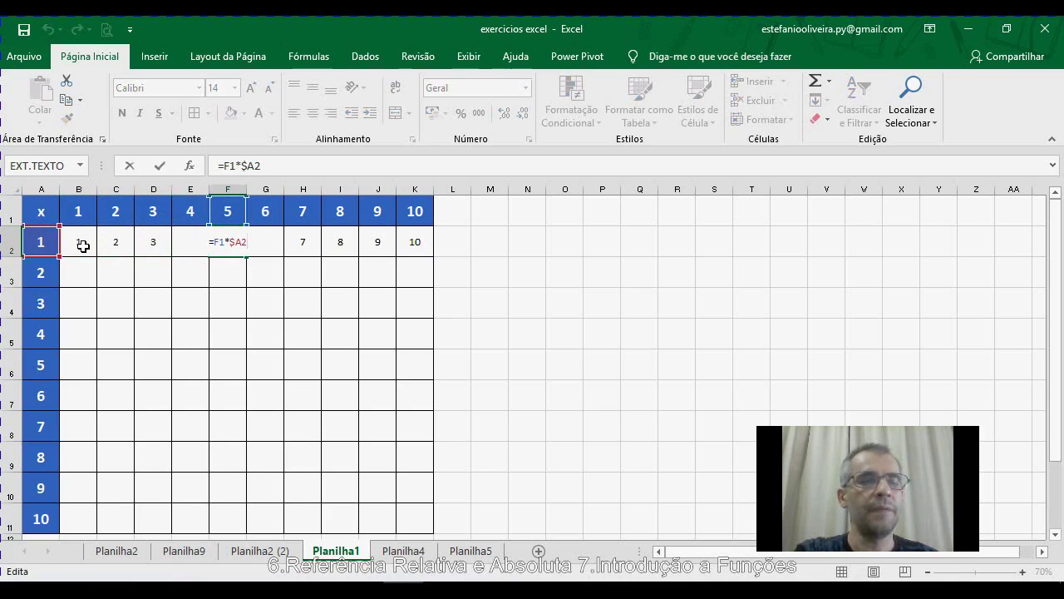
key("Tab")
key("F2")
key("Tab")
key("F2")
key("Tab")
key("F2")
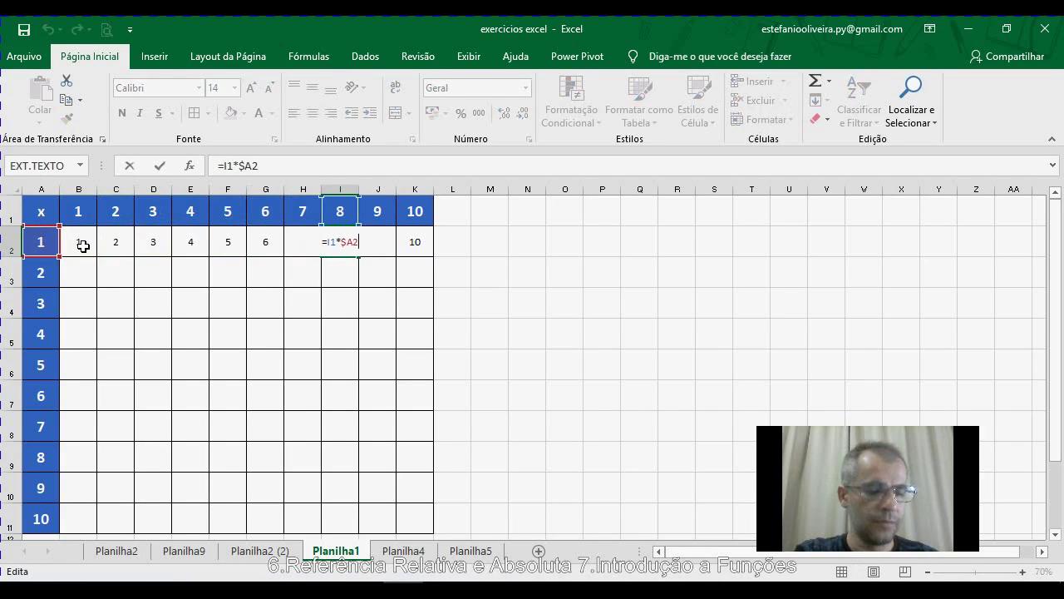
key("Tab")
key("F2")
key("Tab")
key("F2")
key("Tab")
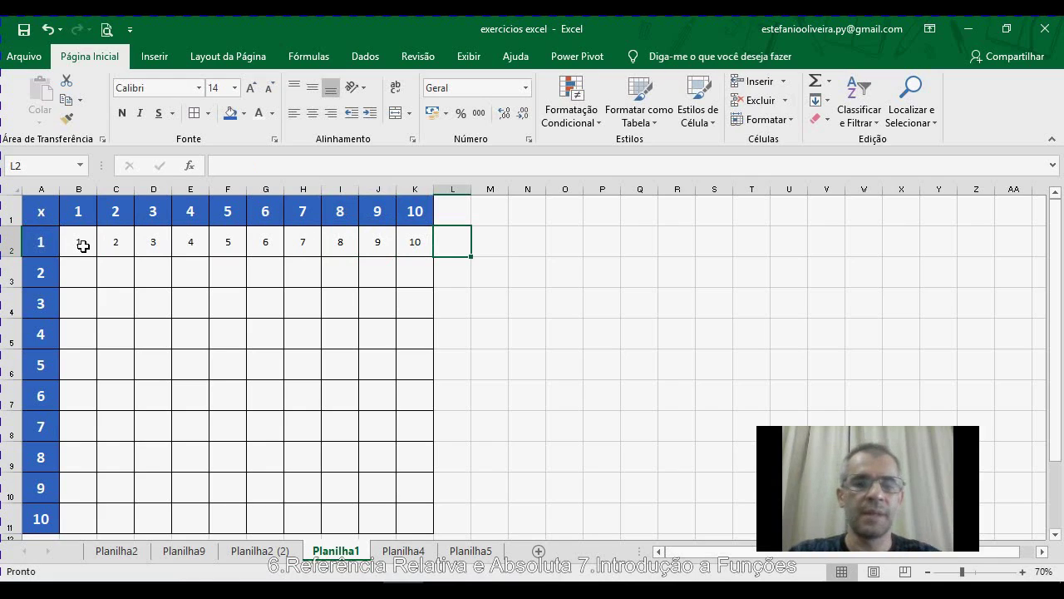
- Review the formula in B2 and fill it over the whole table range B2:K11
left_click(86, 240)
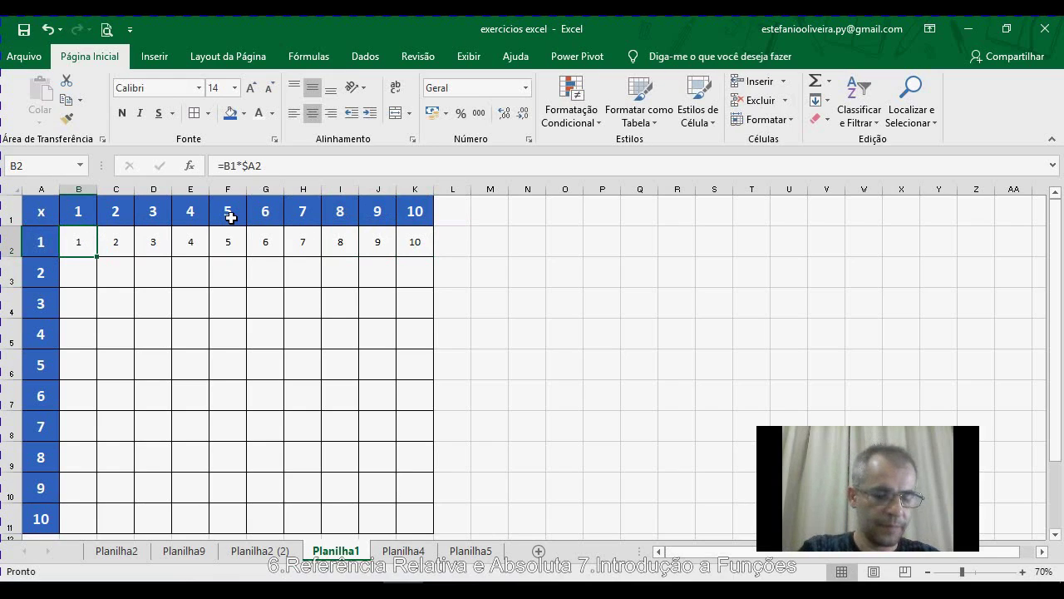
key("F2")
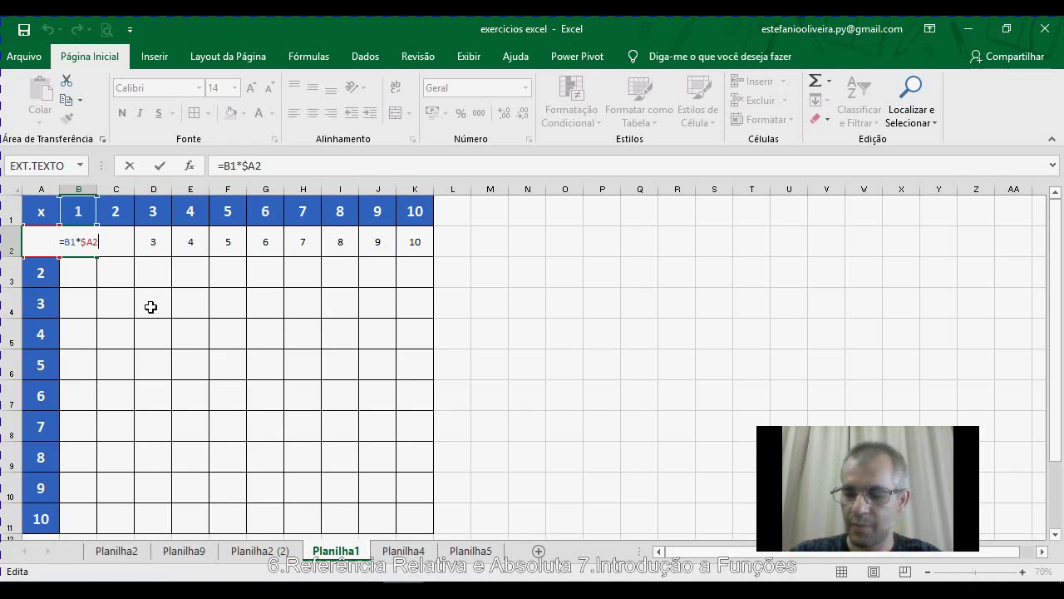
key("Return")
left_click_drag(78, 244, 433, 523)
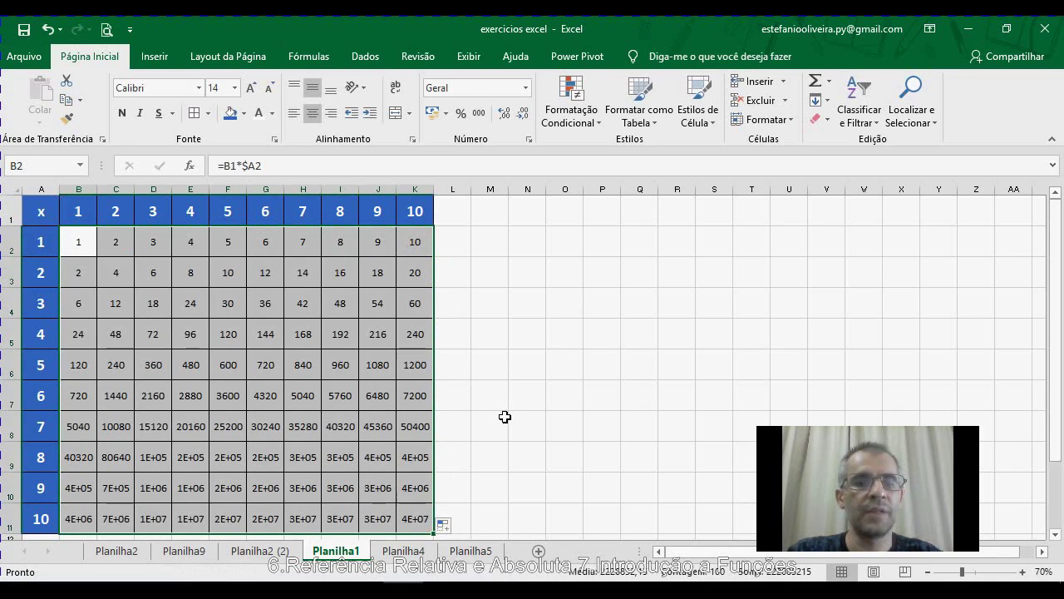
- Inspect the formulas in F5 and G6 to see which cells they reference
left_click(226, 335)
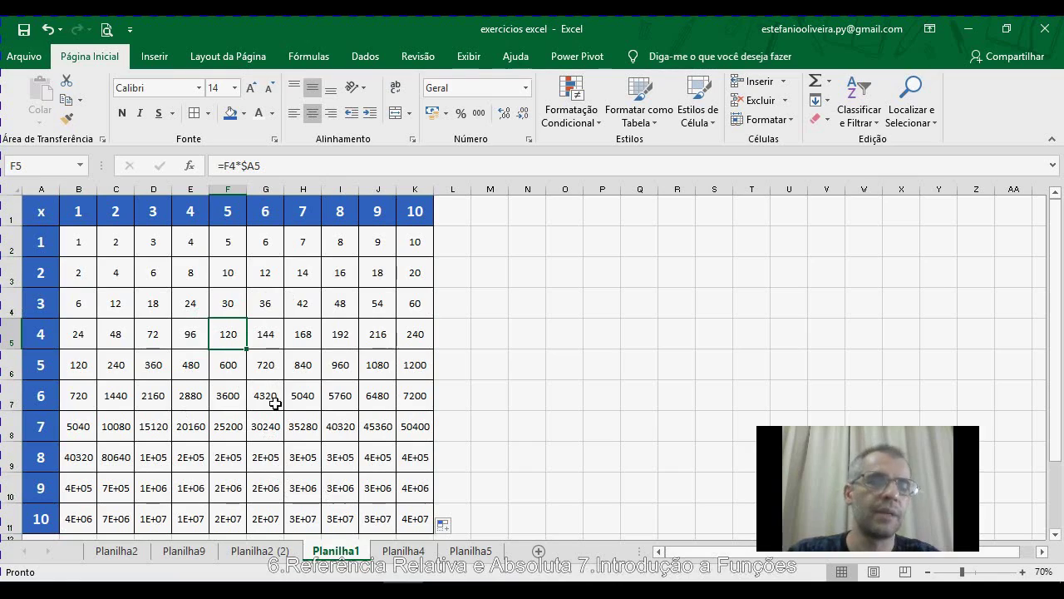
left_click(271, 374)
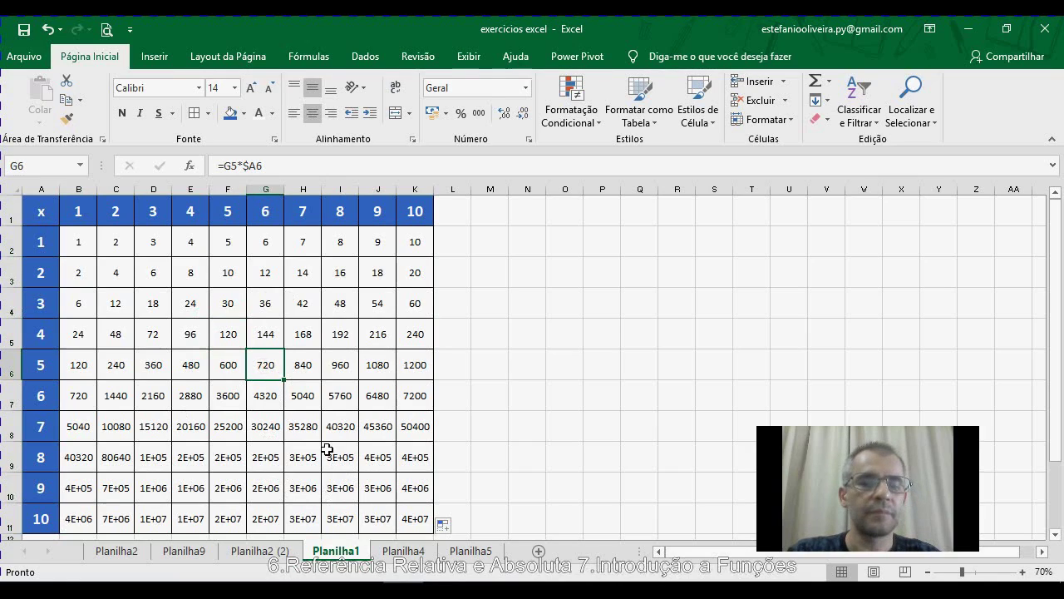
double_click(269, 366)
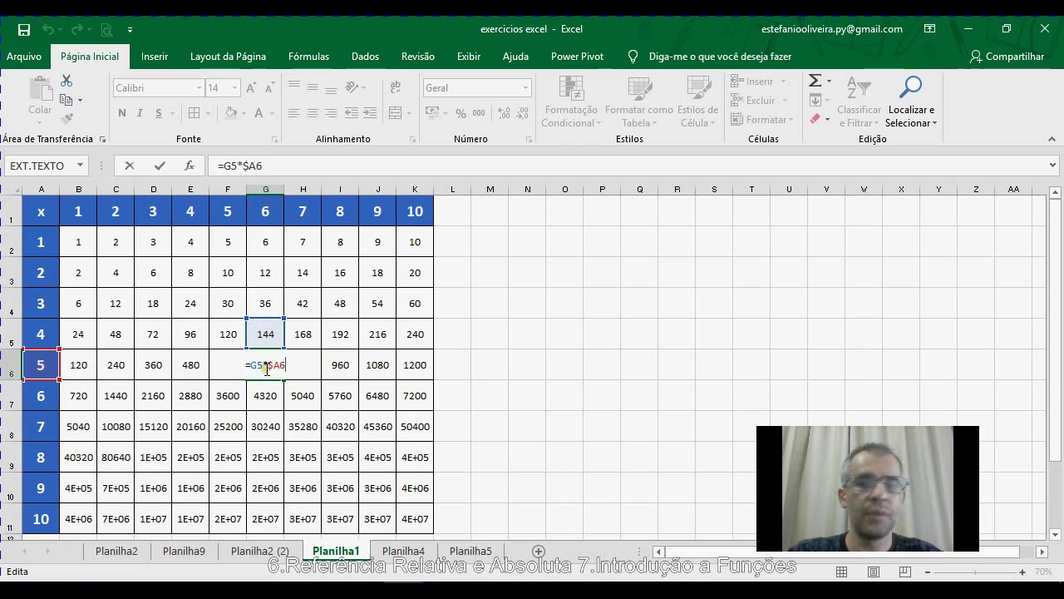
key("Return")
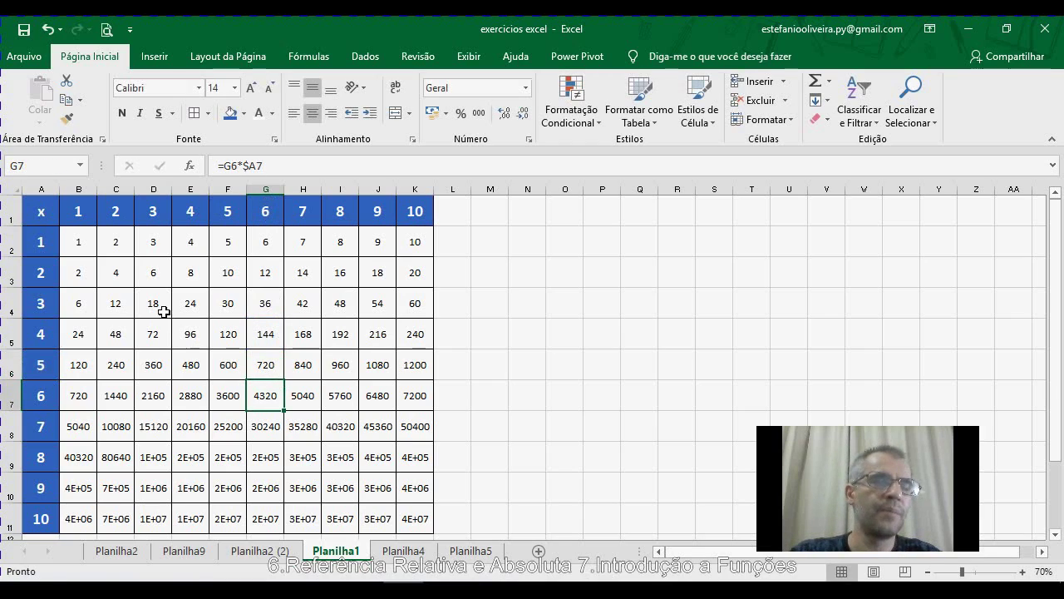
- Lock the row of the first reference in cell B2, making the formula =B$1*$A2
left_click(79, 241)
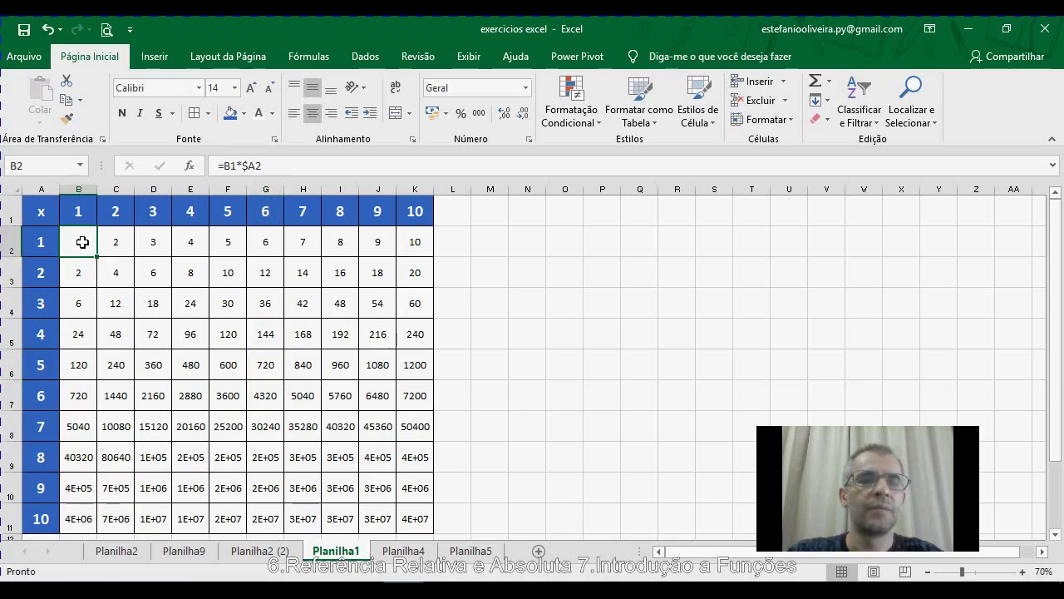
double_click(232, 166)
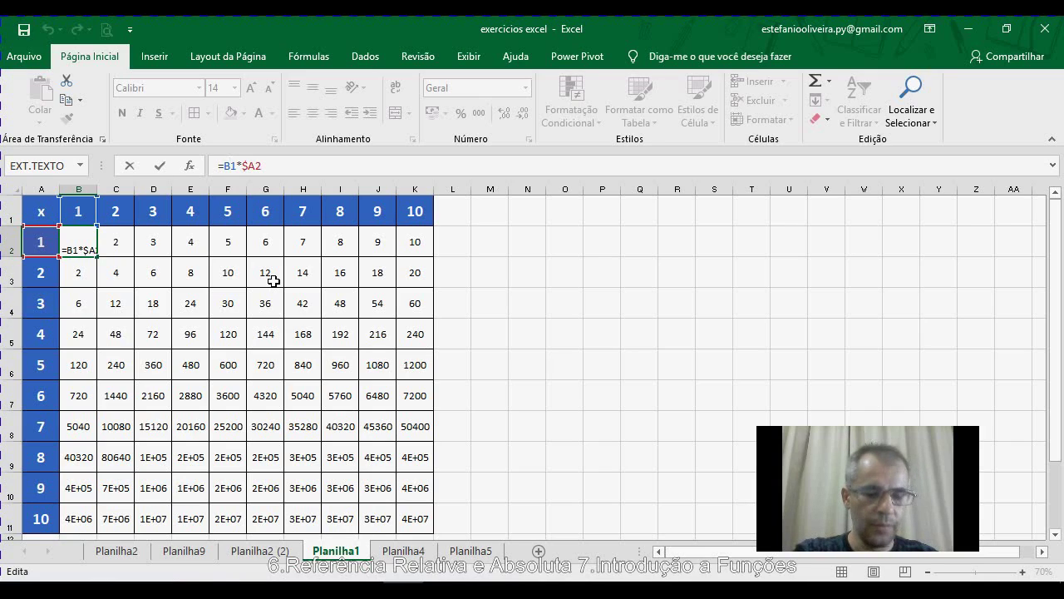
type("$")
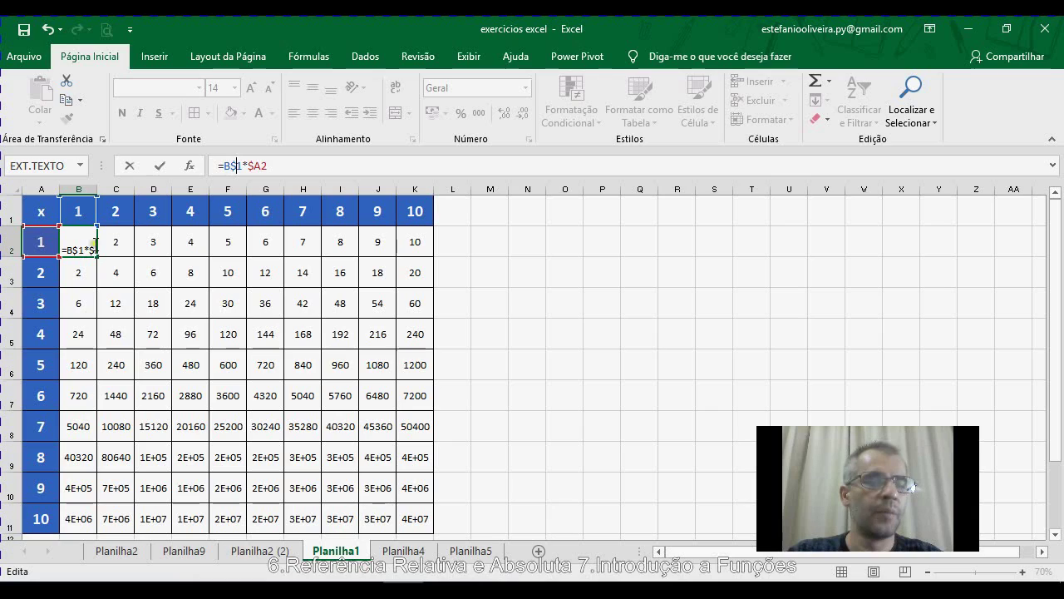
key("Return")
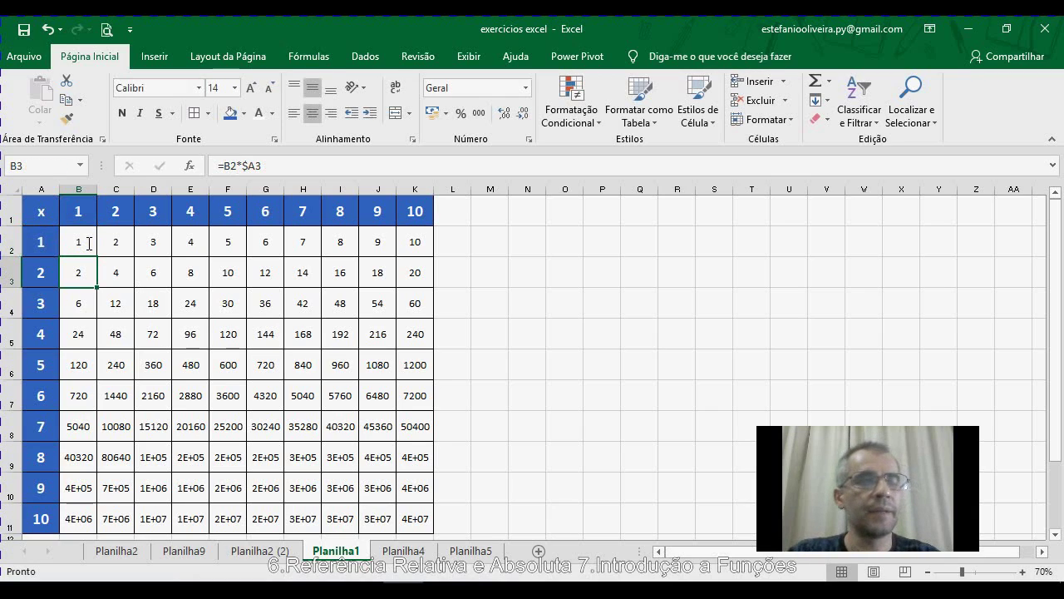
- Fill the B2 formula across to K2 and down to row 11, then reselect B2 to review it
left_click(89, 243)
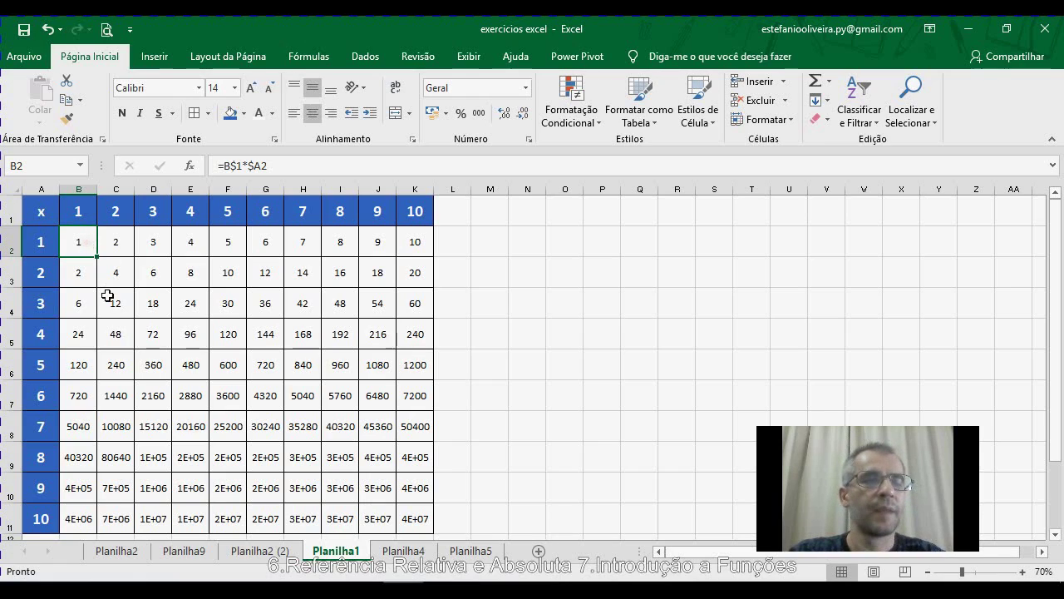
left_click_drag(97, 258, 422, 250)
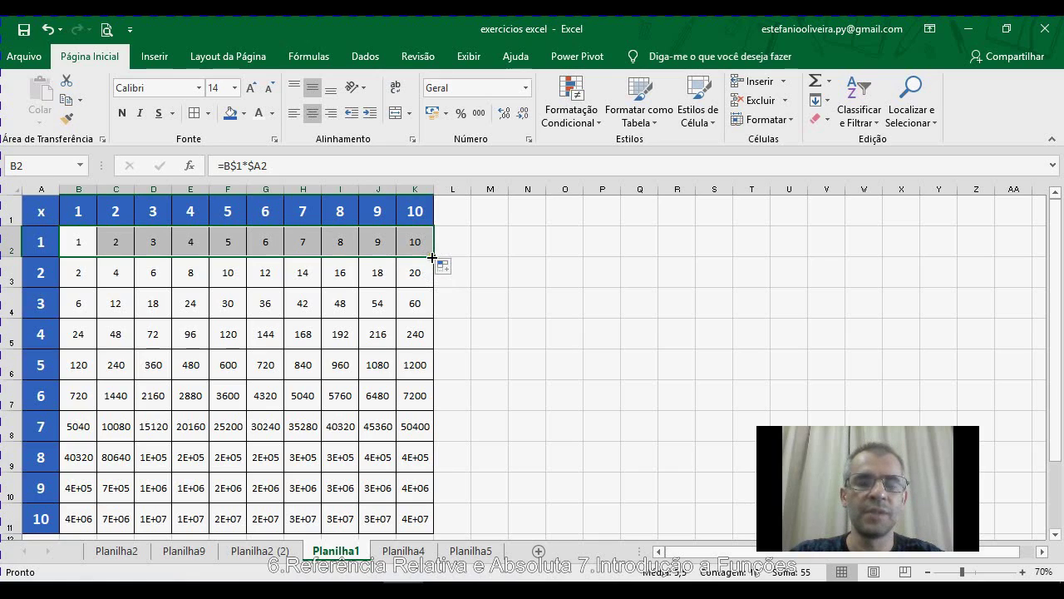
left_click_drag(432, 257, 421, 519)
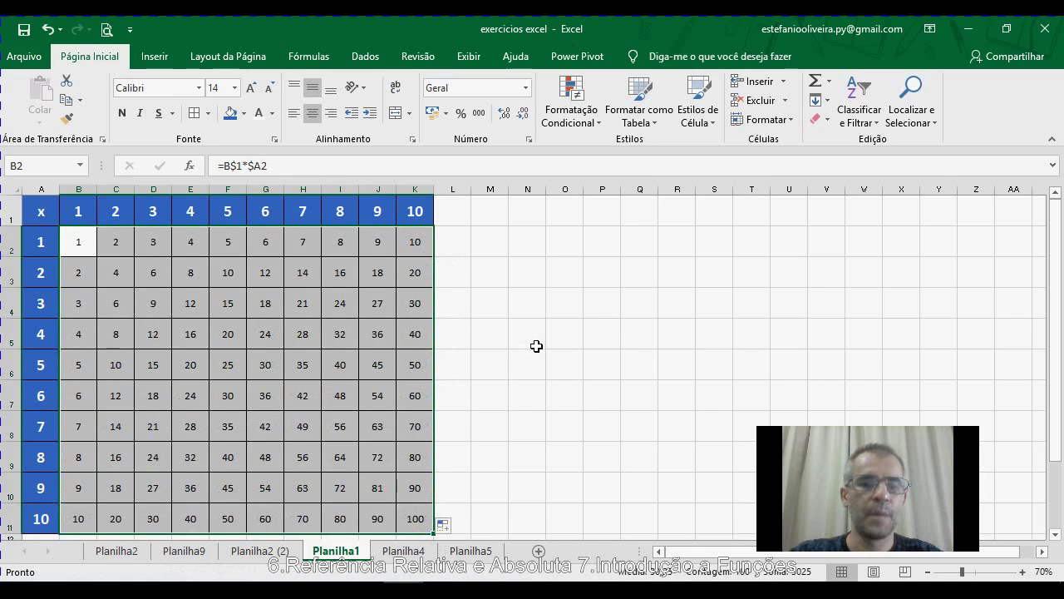
left_click(488, 303)
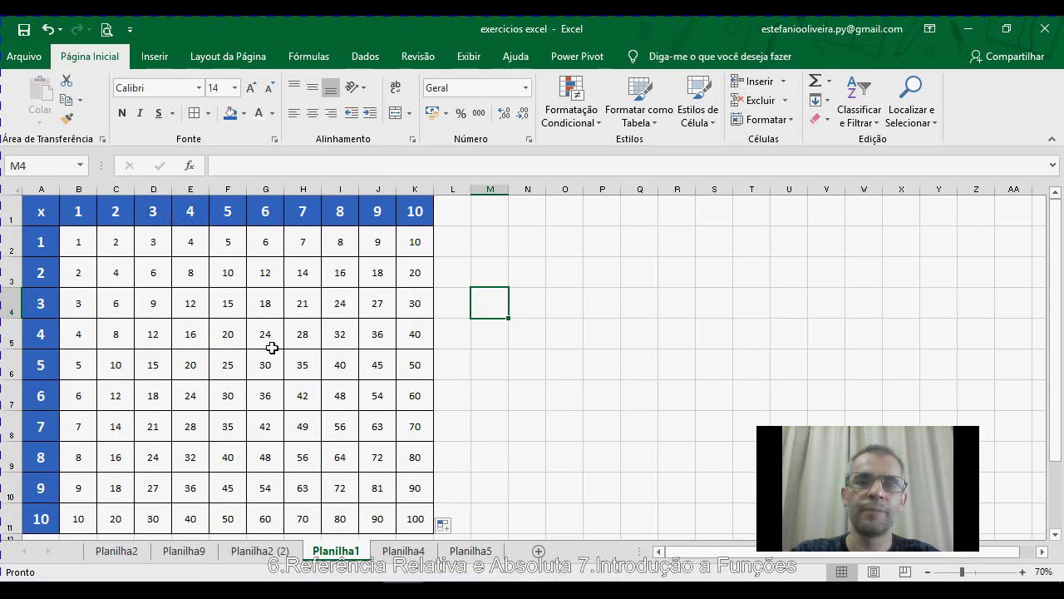
left_click(80, 240)
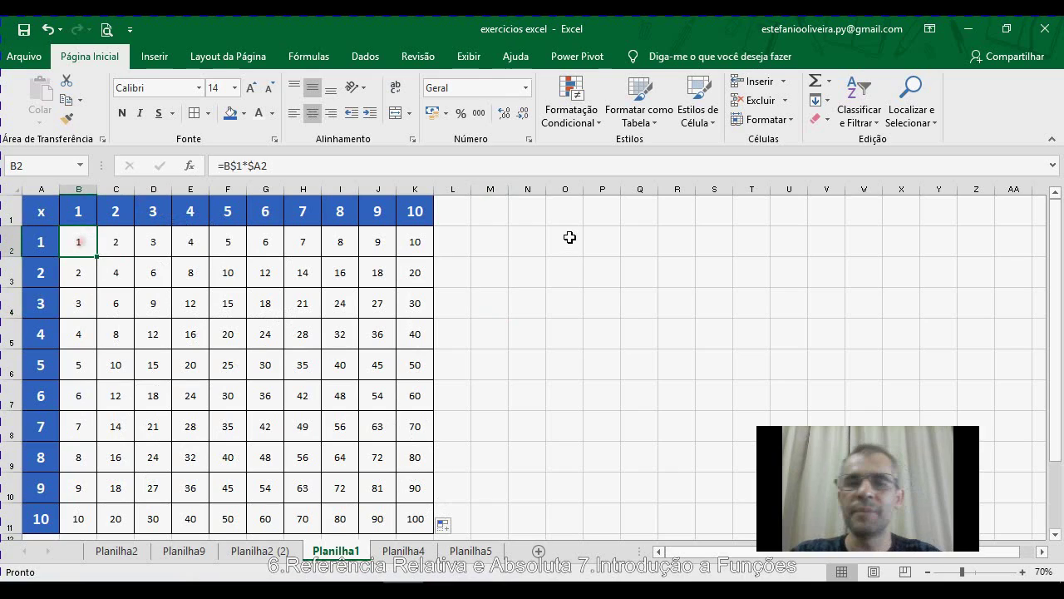